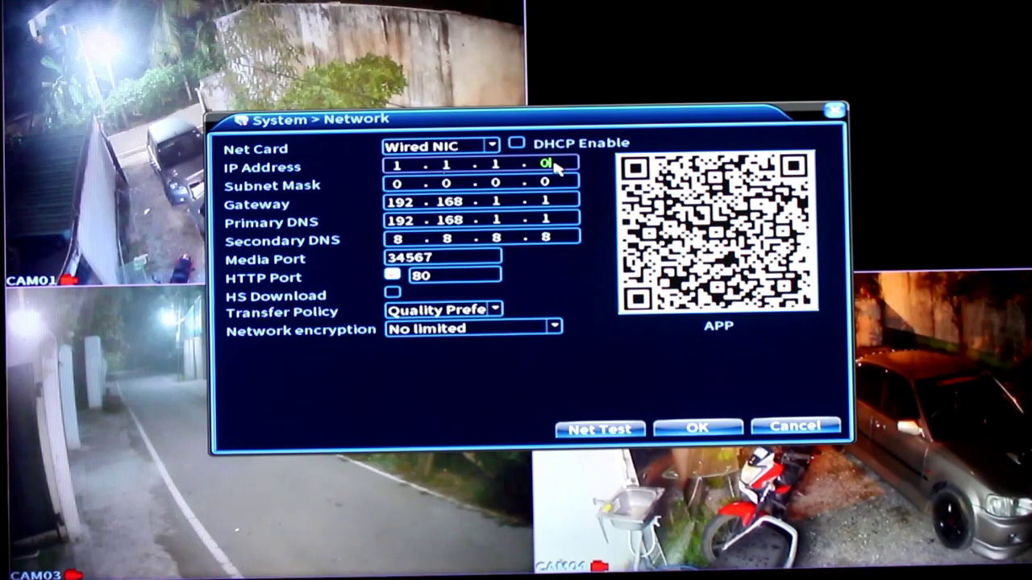
click(516, 181)
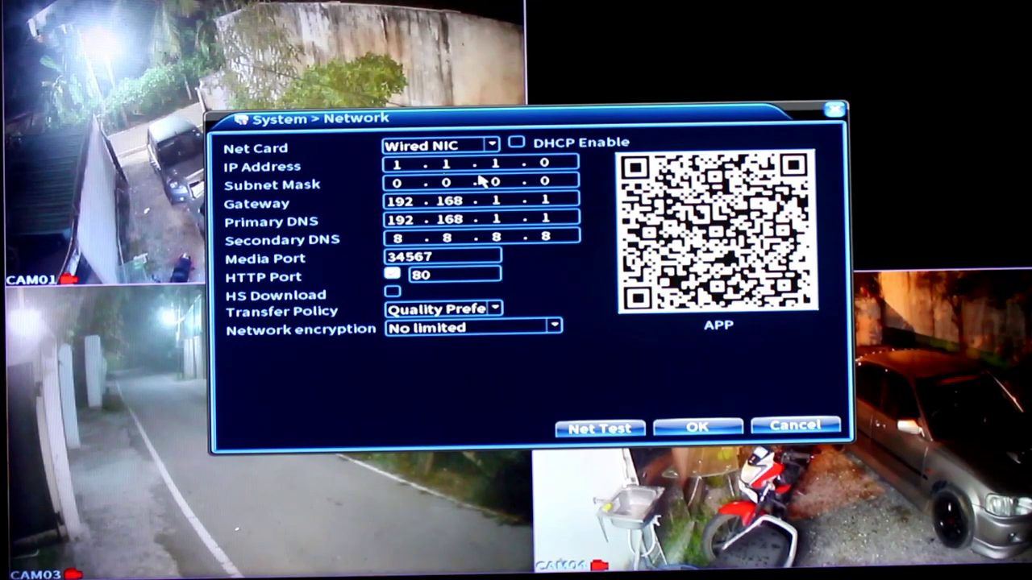
click(506, 164)
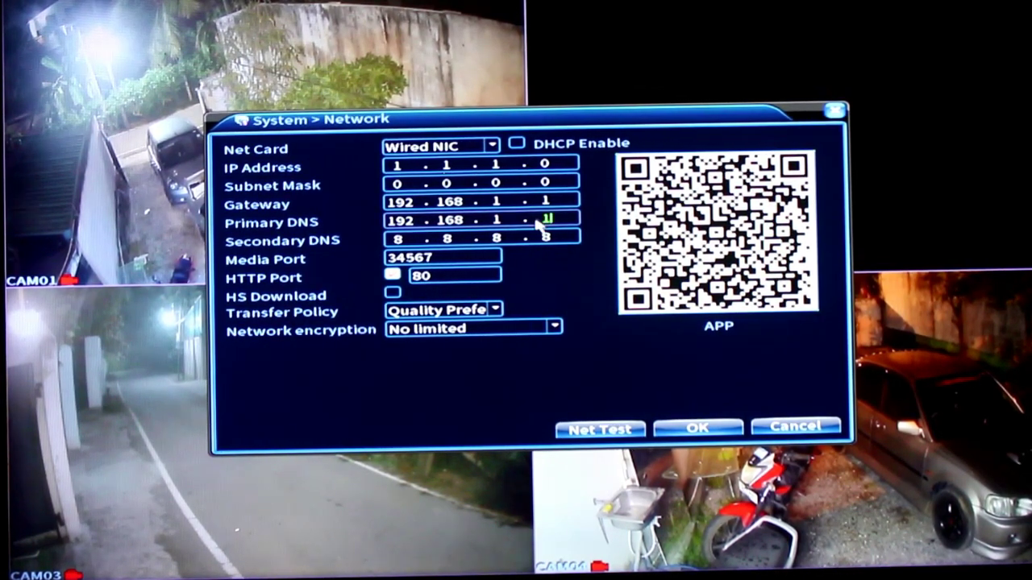
click(512, 220)
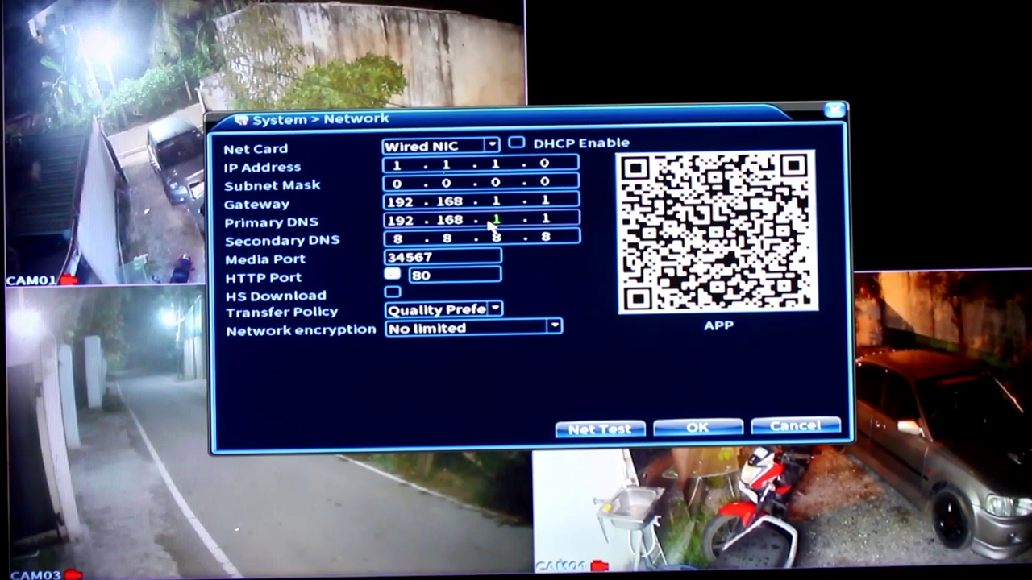
click(393, 180)
click(403, 166)
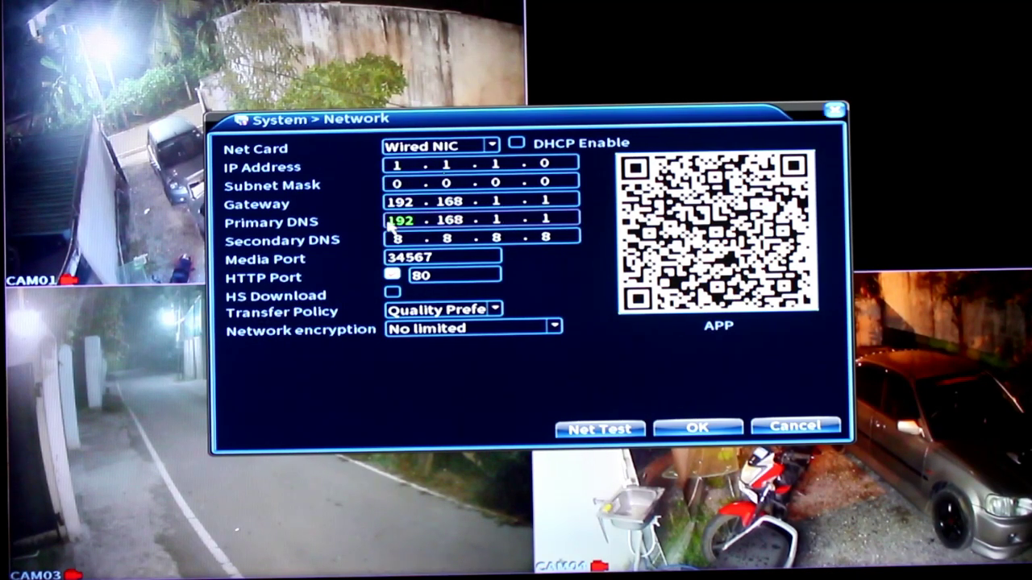
click(457, 227)
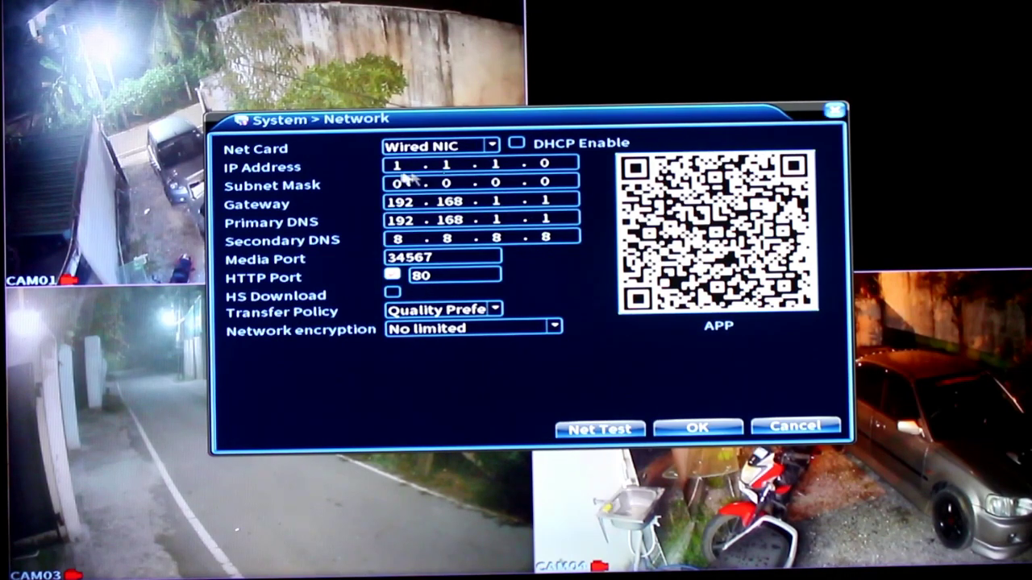
text(1)
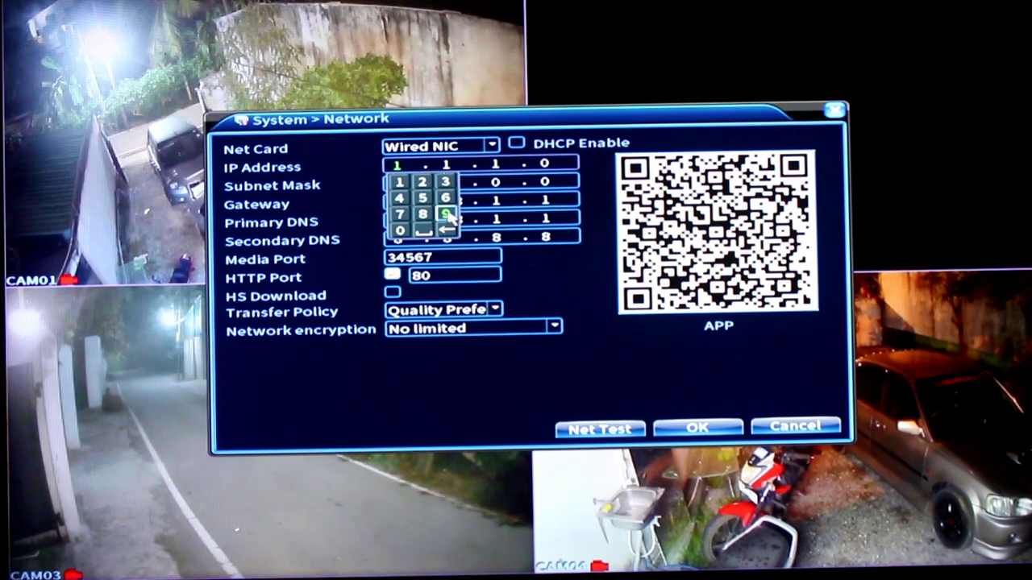
Set the IP address first octet to 192 and keep the primary DNS last octet at 1
click(421, 182)
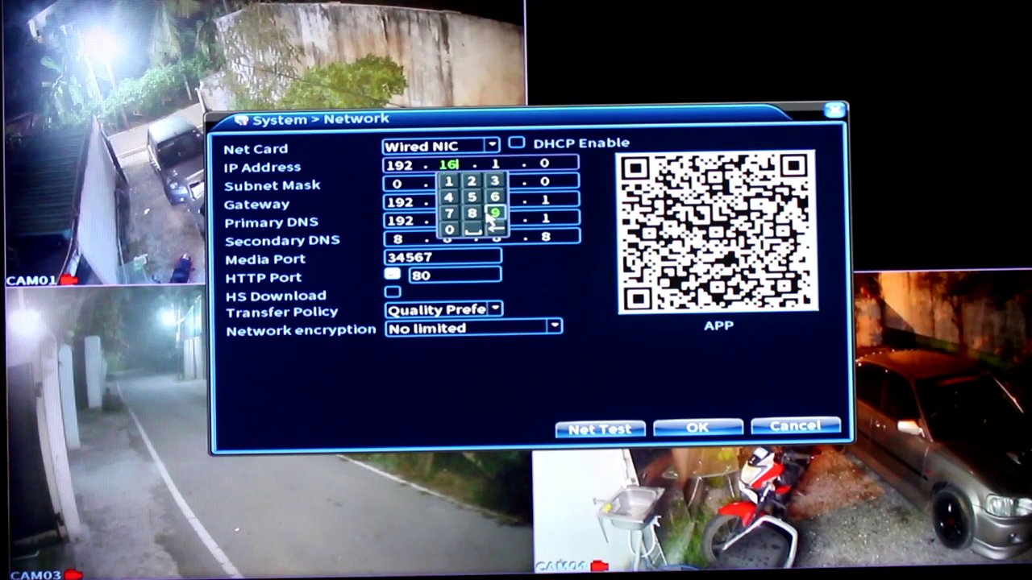
click(502, 167)
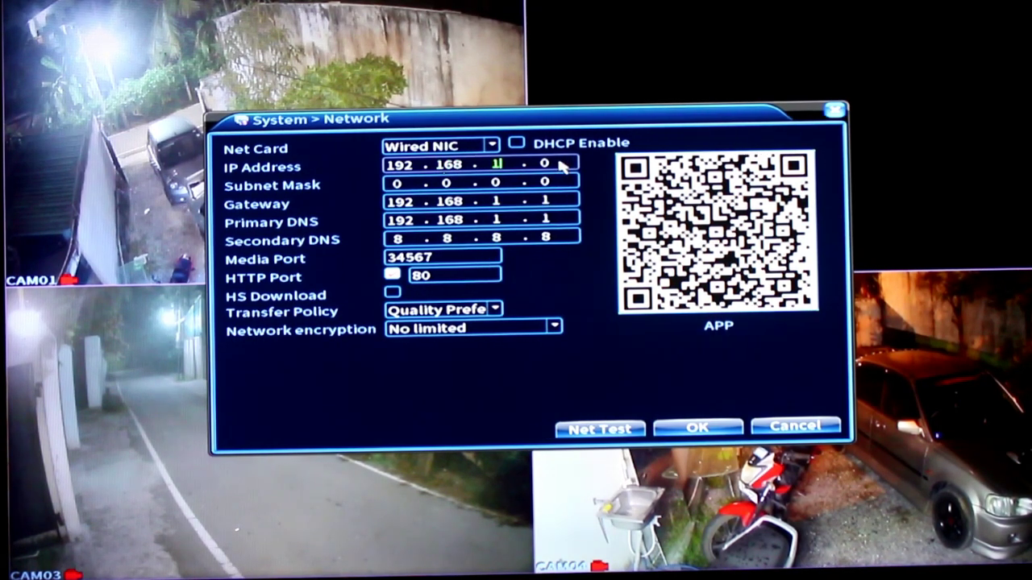
text(1)
key(BackSpace)
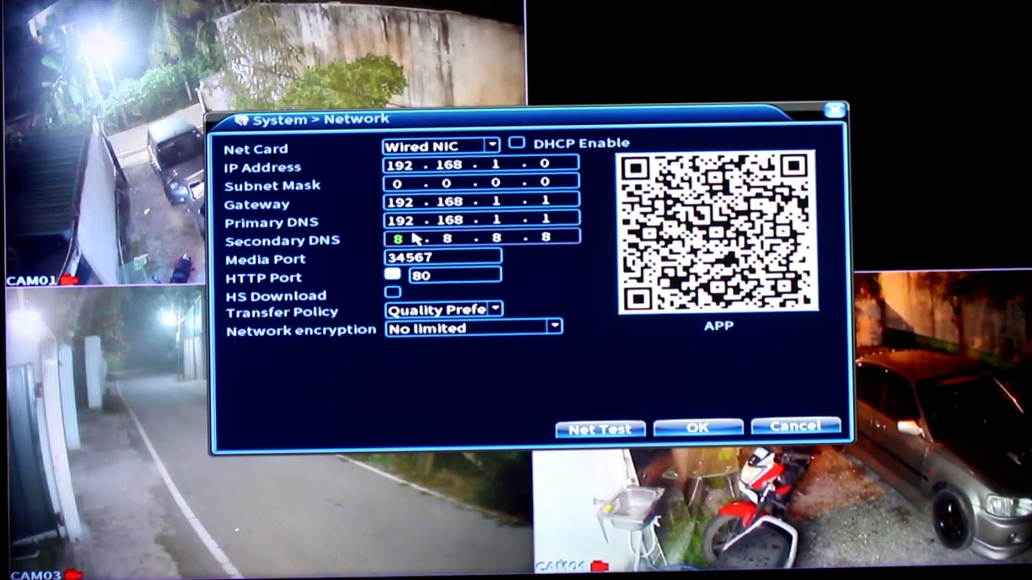
click(495, 222)
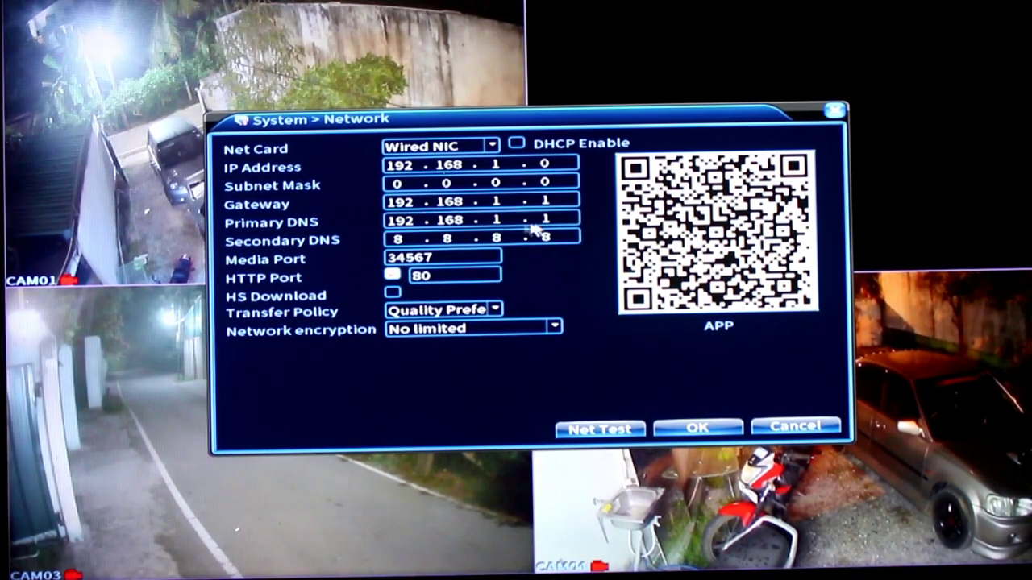
click(546, 164)
click(548, 164)
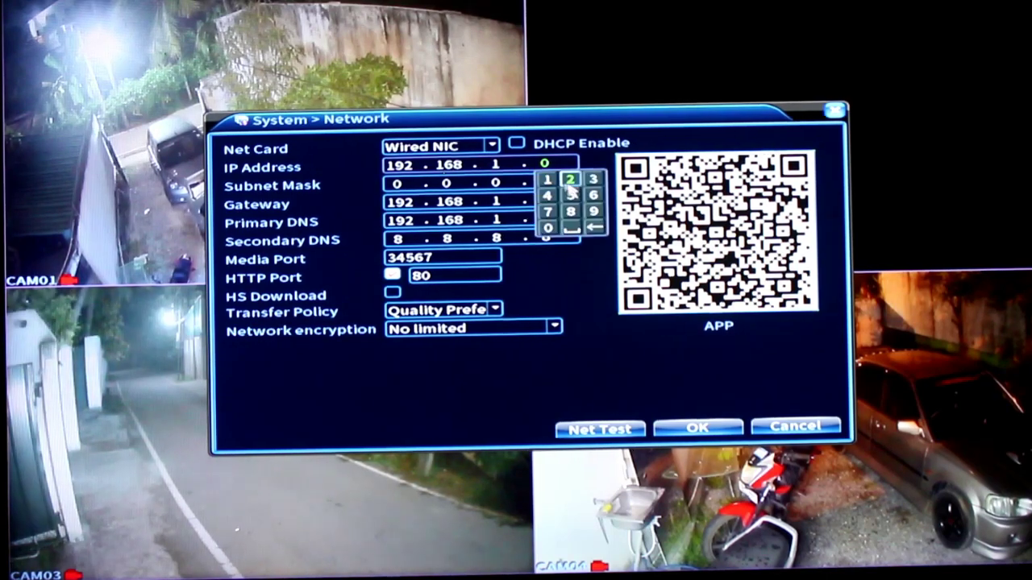
Enter 123 as the IP address last octet with the number pad
click(556, 178)
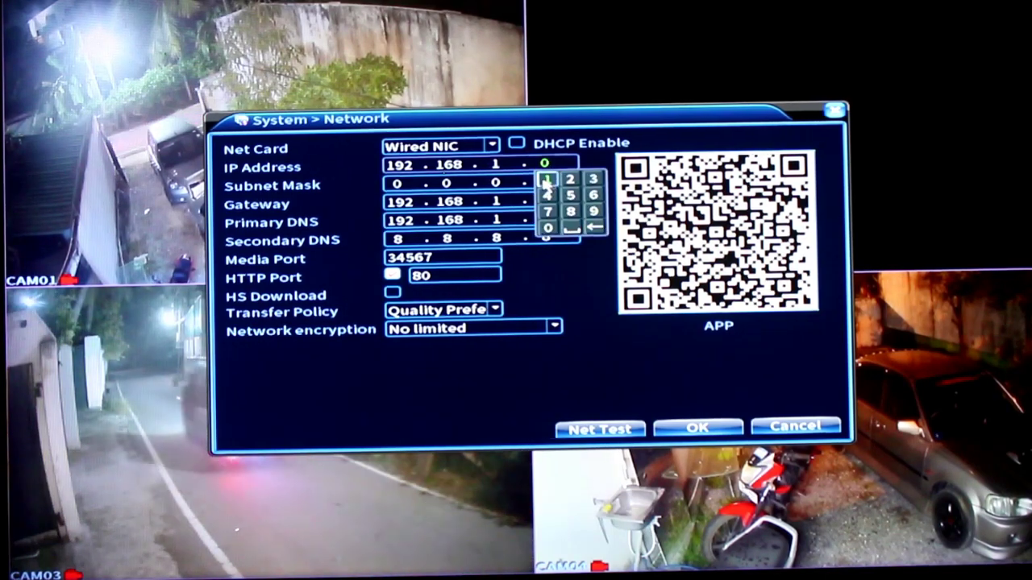
click(556, 178)
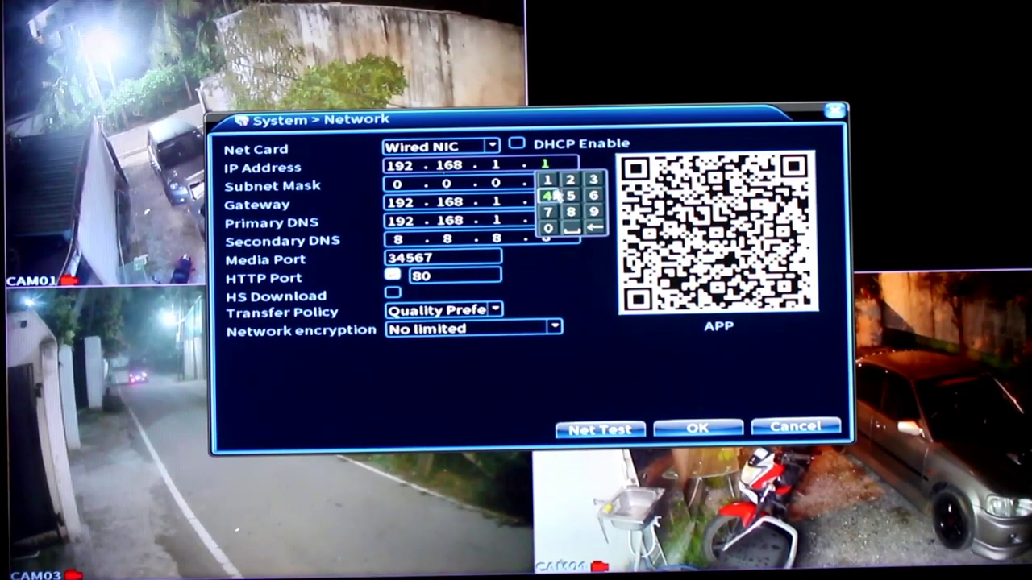
click(570, 181)
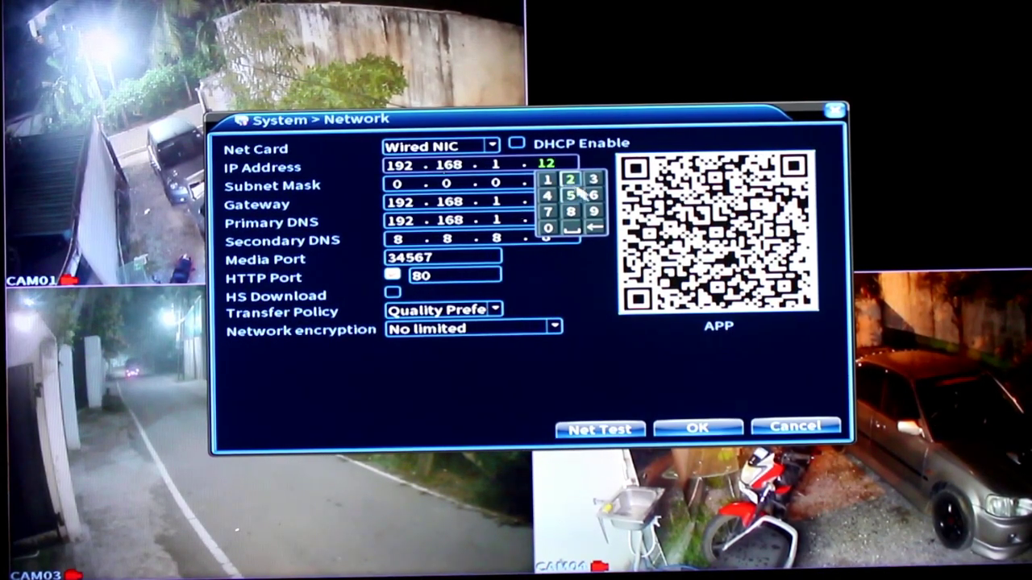
click(594, 179)
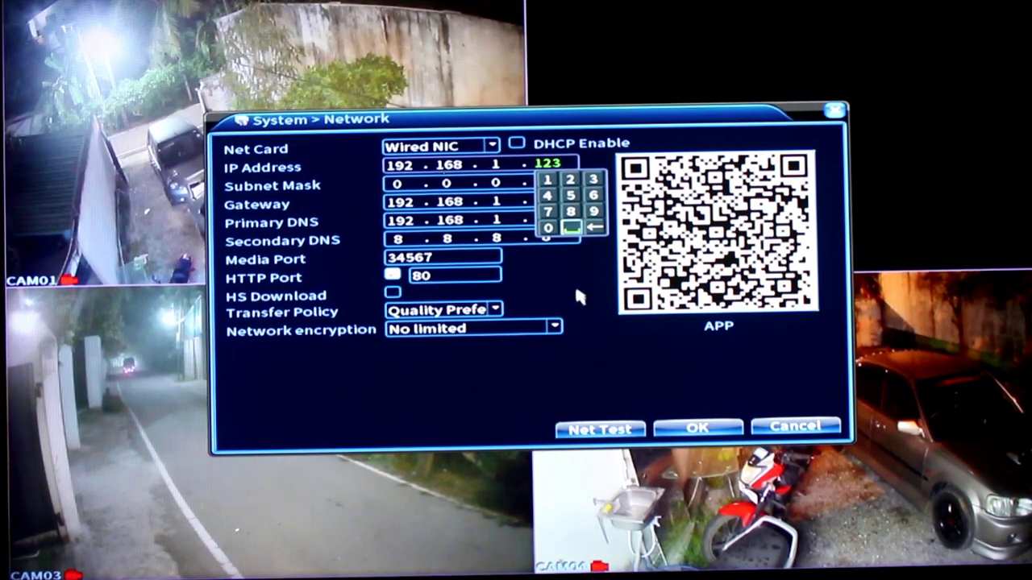
click(591, 278)
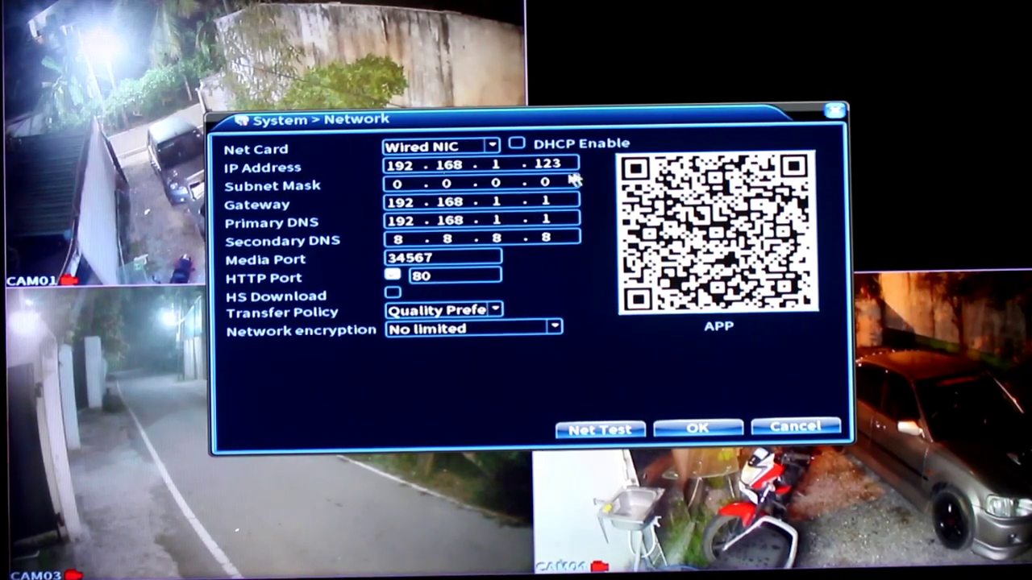
Check the gateway third octet and change the IP address to 192.168.1.155
click(497, 205)
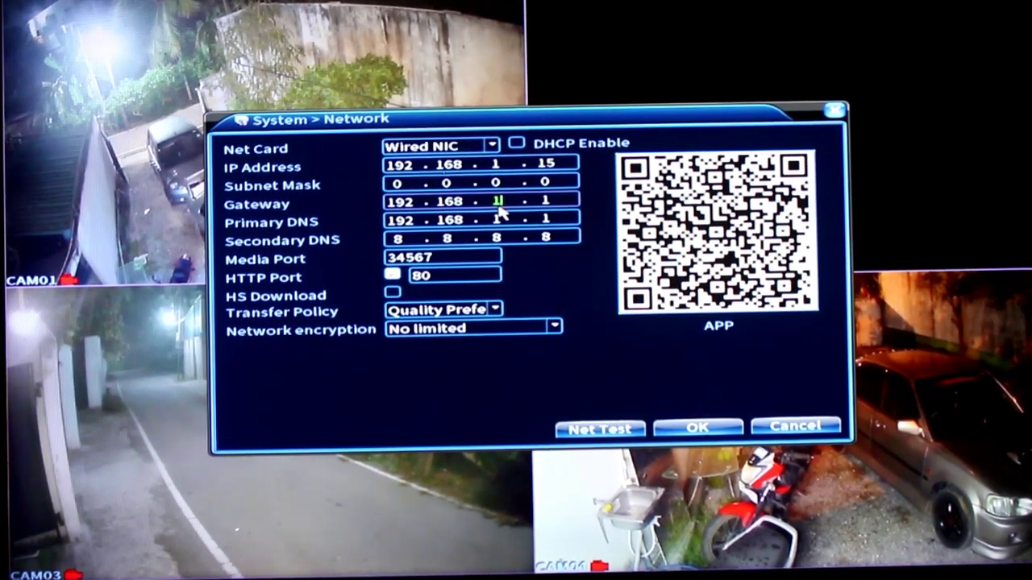
click(542, 223)
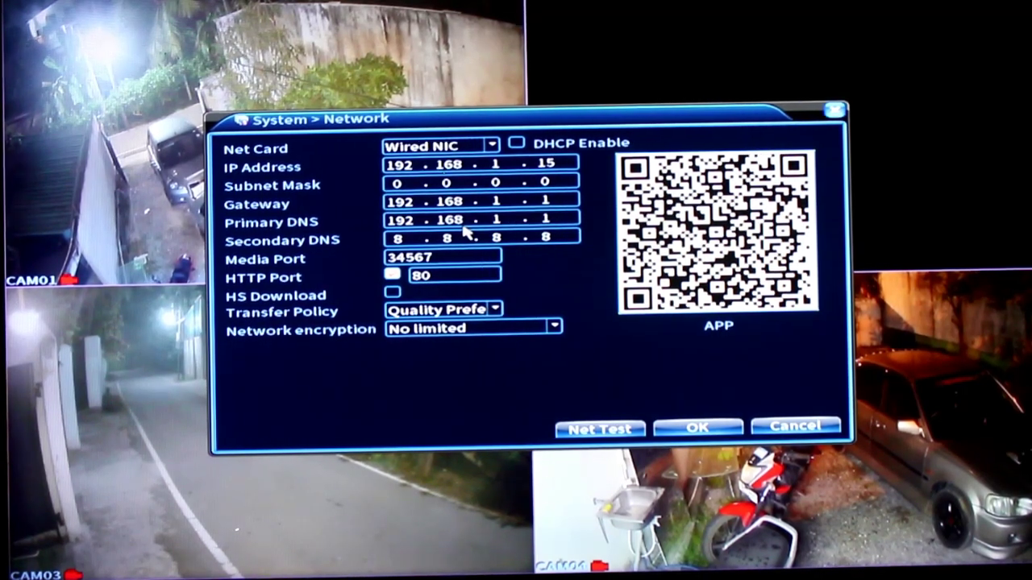
click(547, 163)
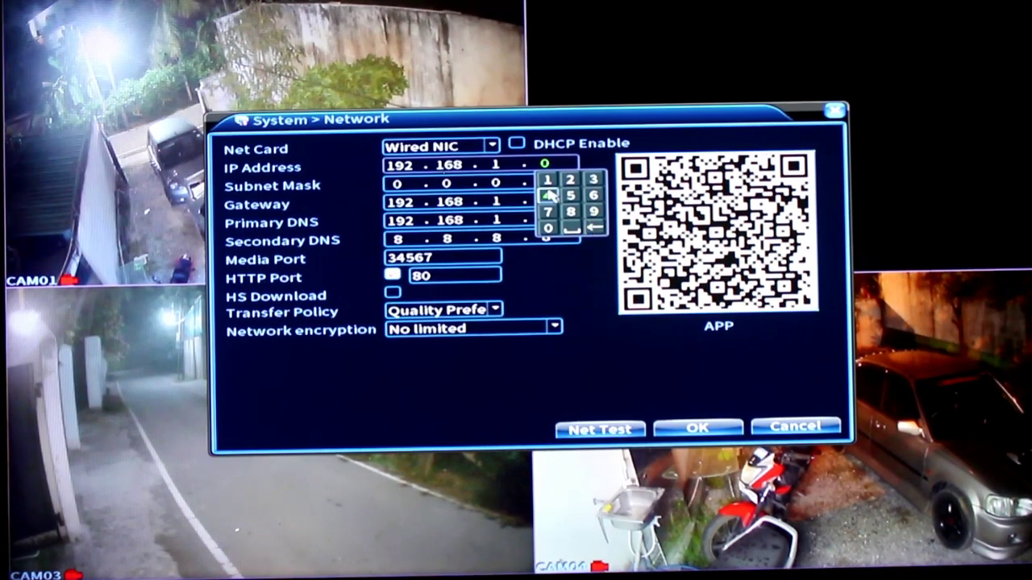
click(571, 197)
click(572, 197)
click(587, 278)
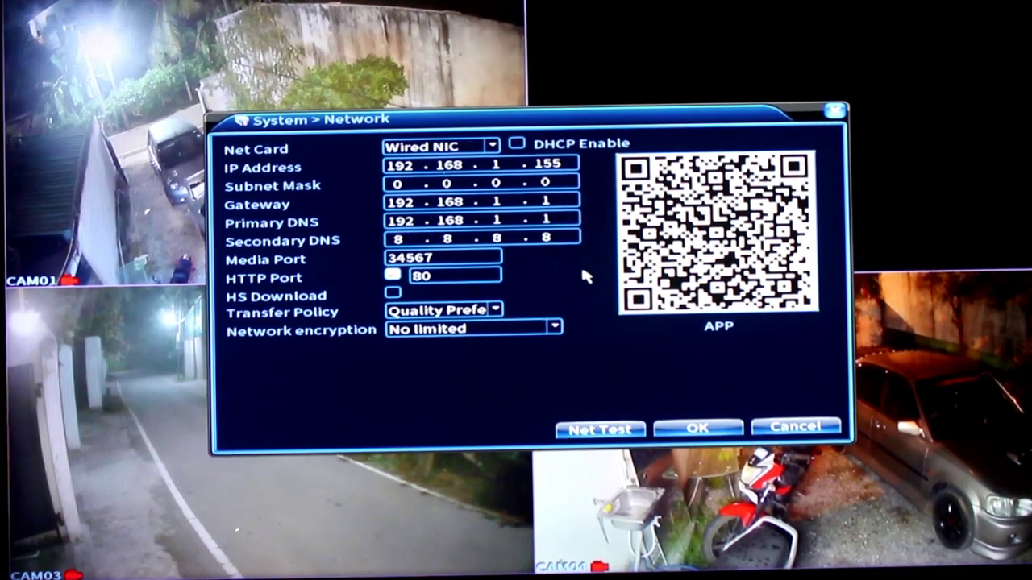
click(397, 185)
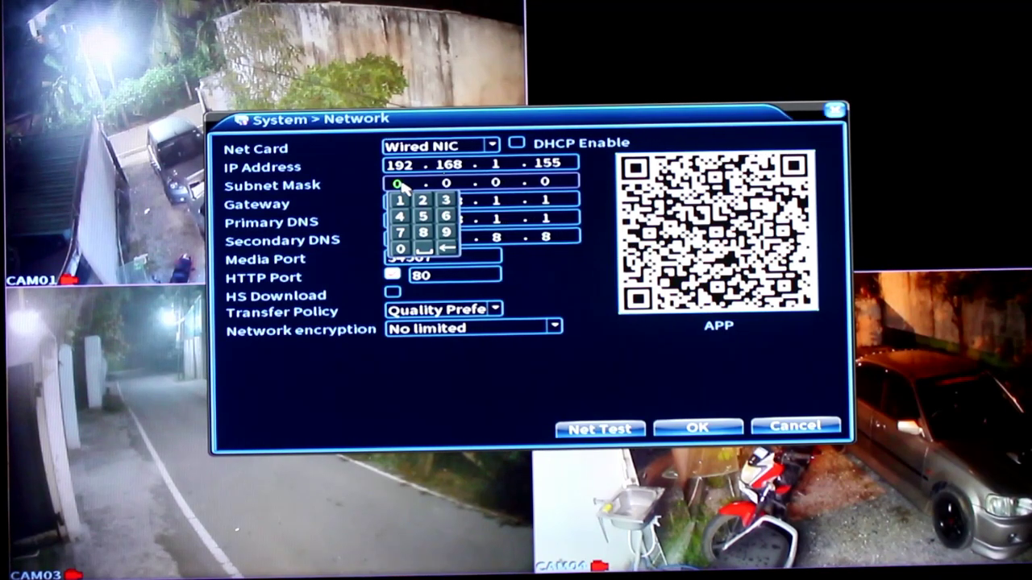
Enter subnet mask 255.255.255.0 and save the network settings with OK
click(426, 205)
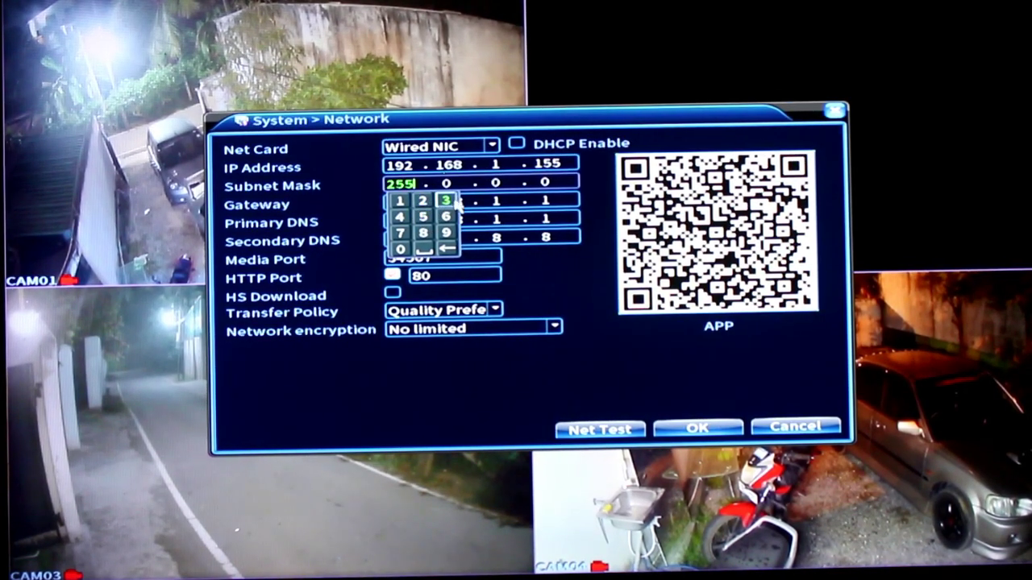
click(448, 184)
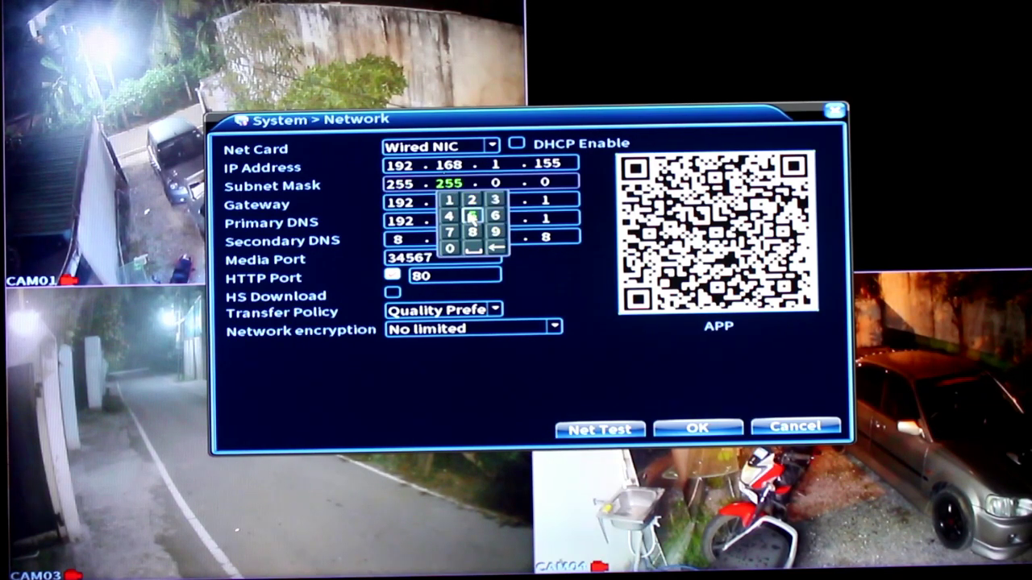
click(495, 183)
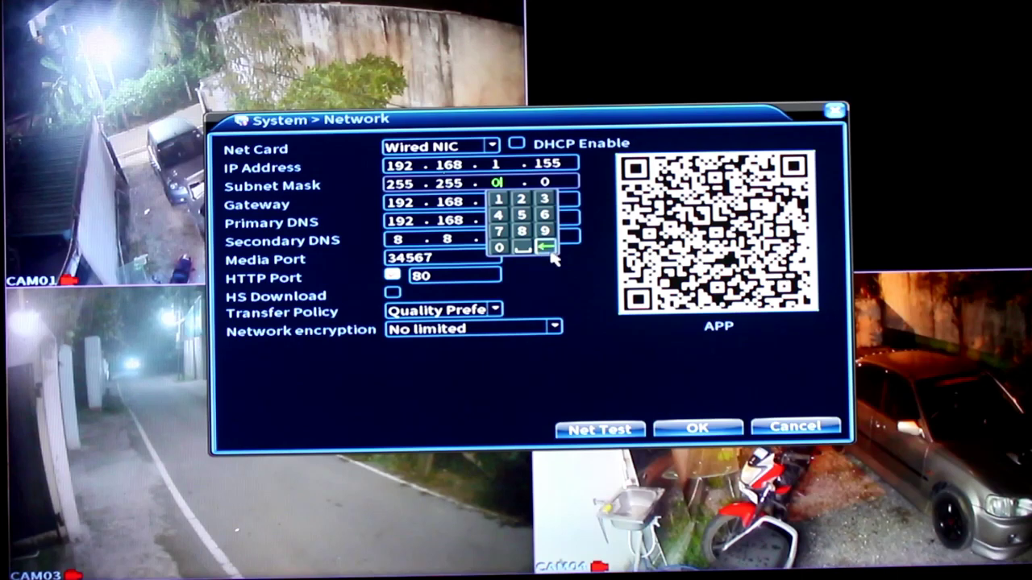
click(521, 199)
click(522, 215)
click(523, 214)
right_click(556, 185)
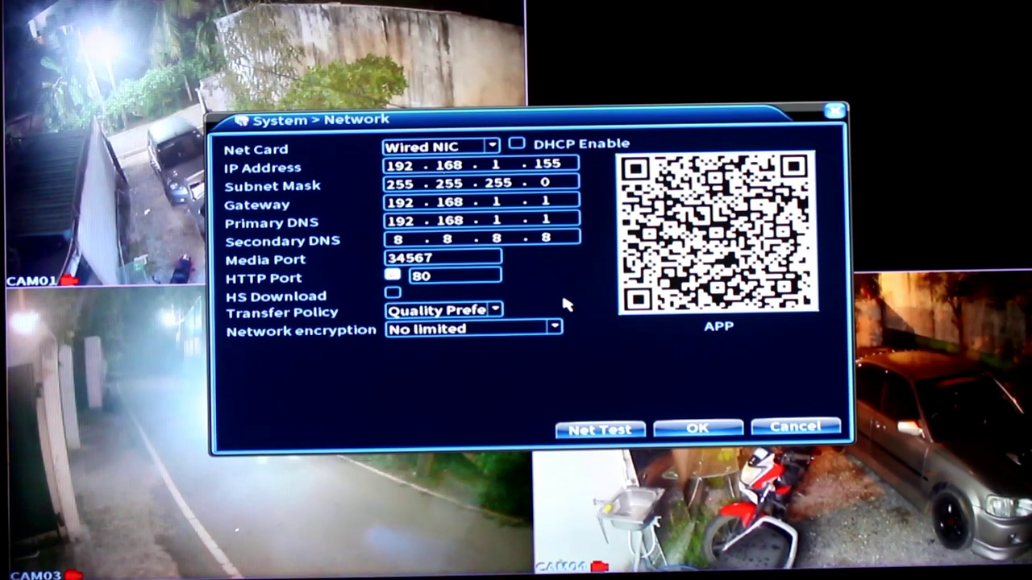
click(666, 428)
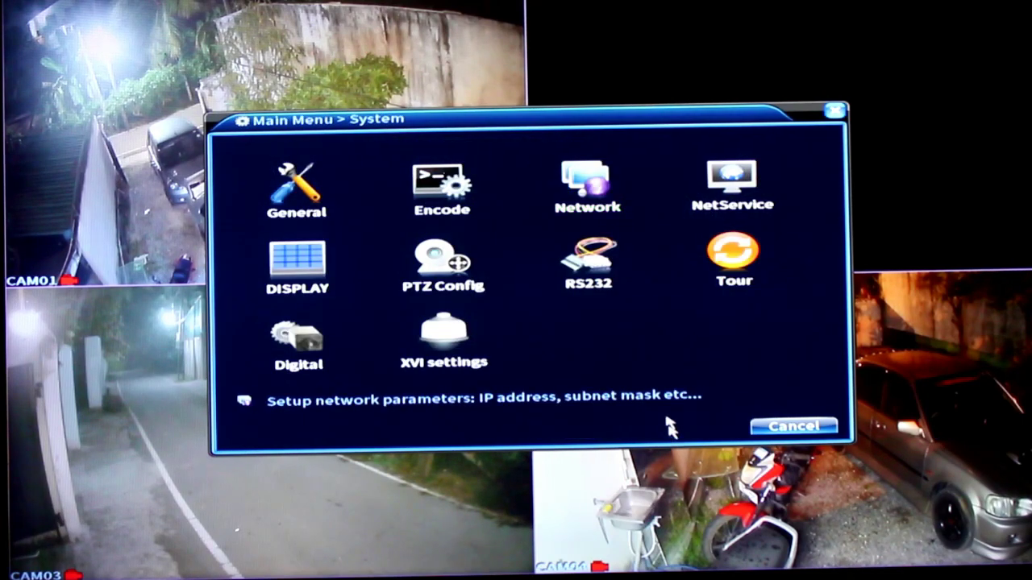
Reopen Network settings and run Net Test, retrying after the DNS failure until it succeeds
click(595, 212)
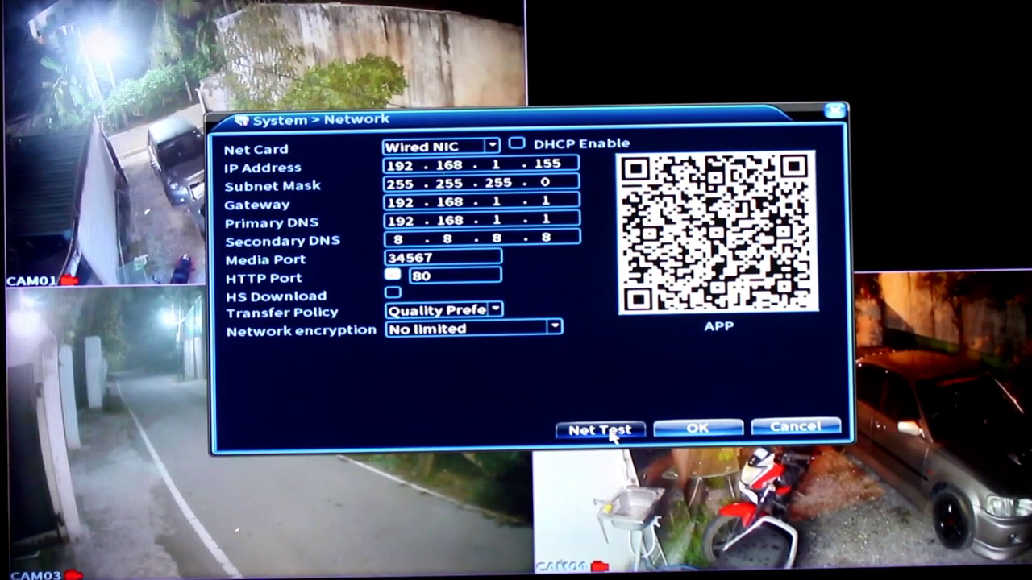
click(611, 434)
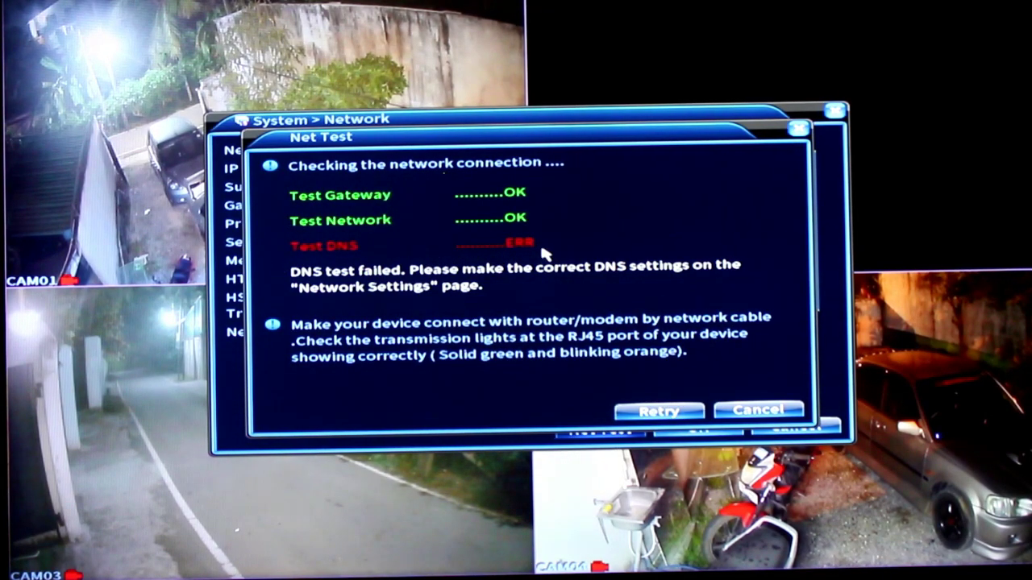
click(659, 413)
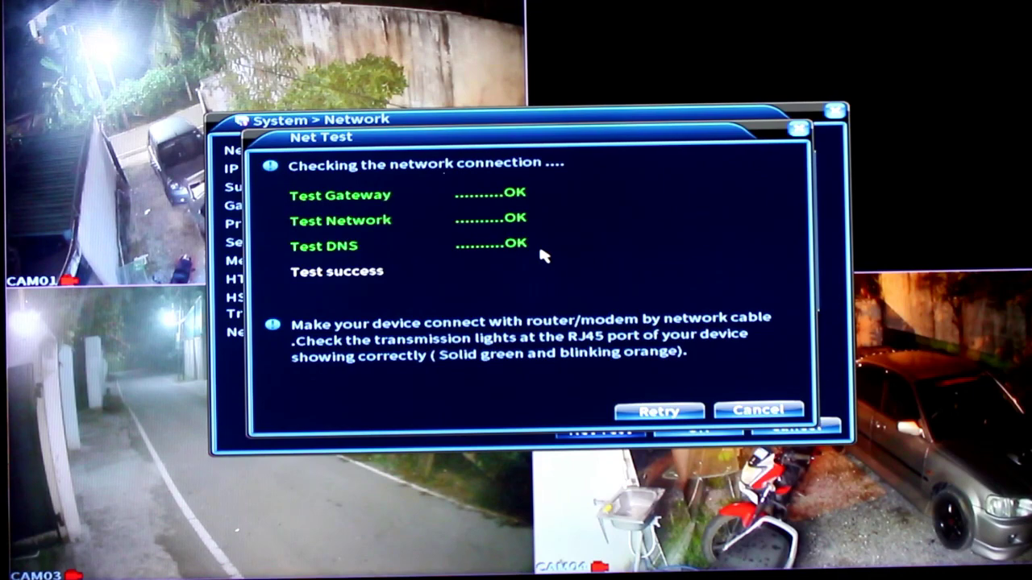
Rerun Net Test, confirm Test success, and close the results back to the Network page
click(753, 412)
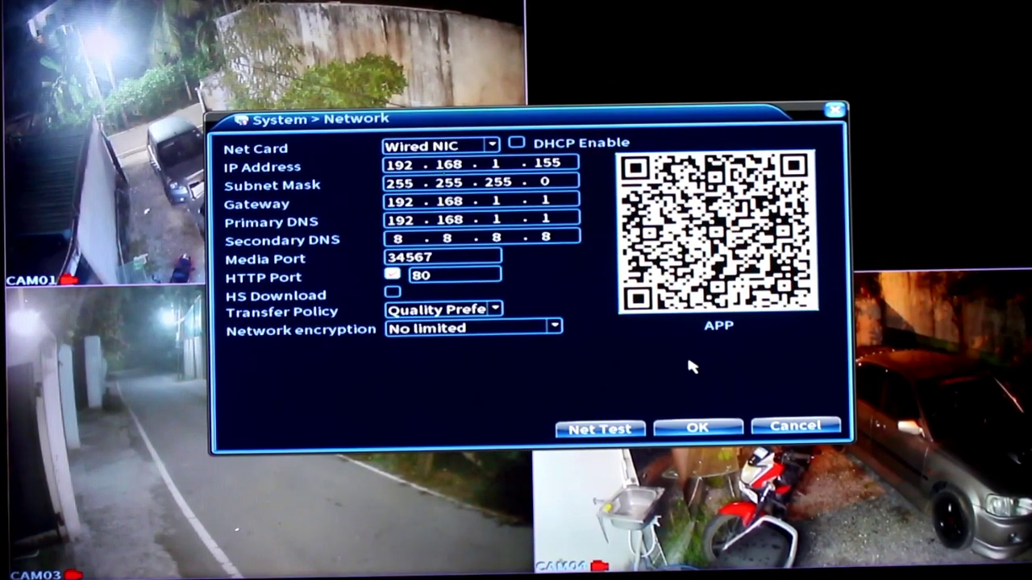
click(643, 431)
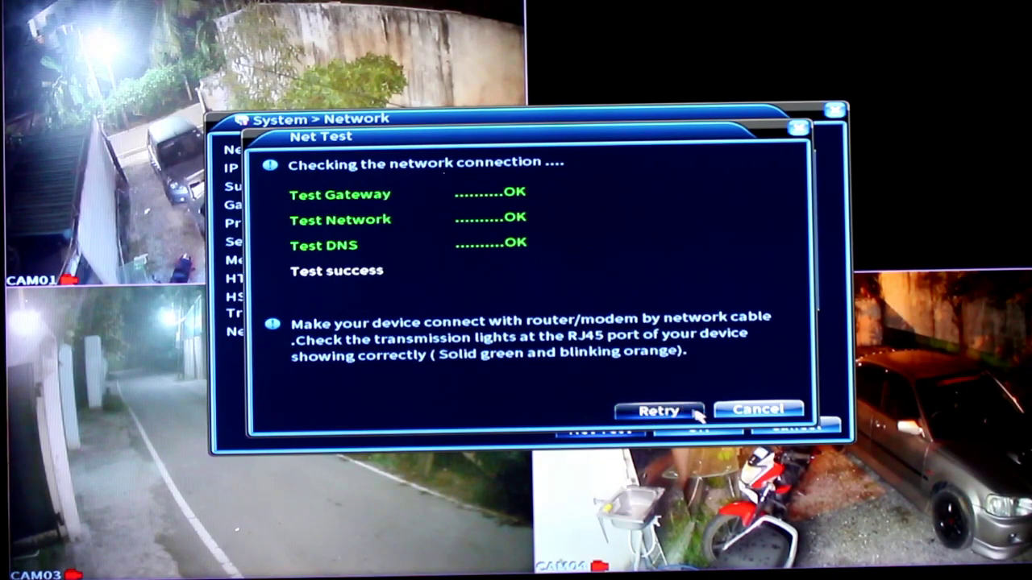
click(734, 412)
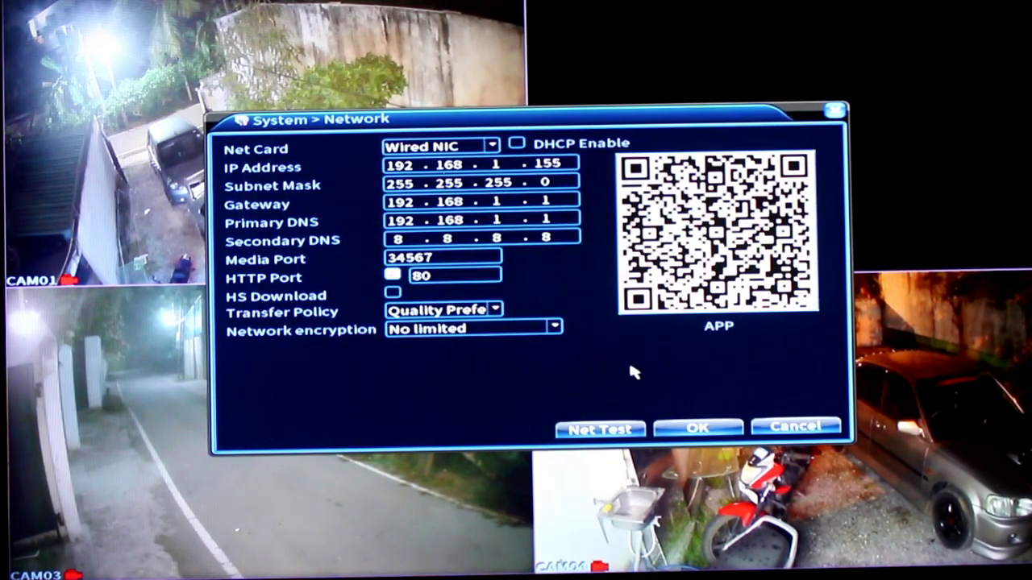